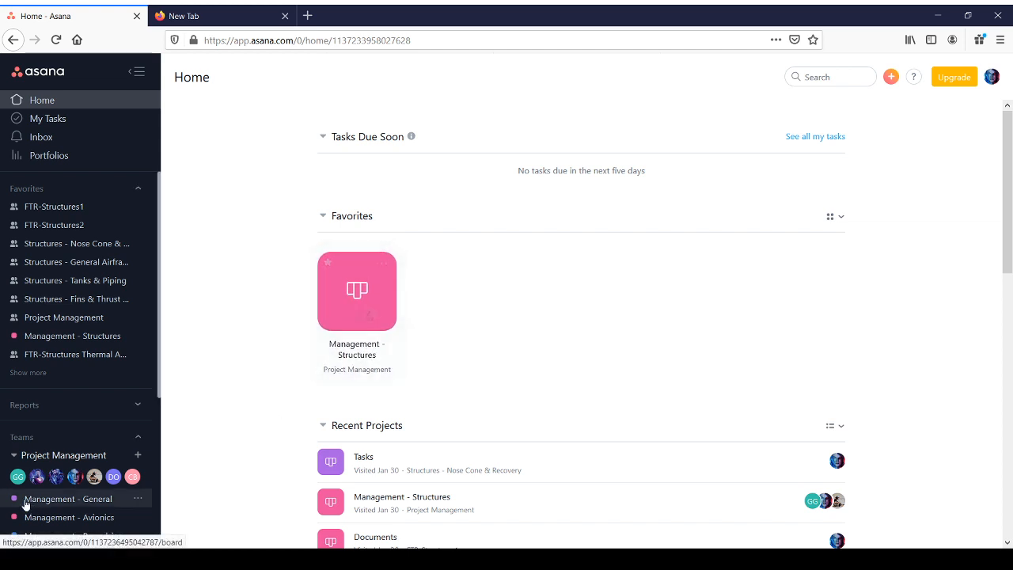
Step: Open the Management - Structures project board from the favorites
{"action": "scroll", "coordinate": [87, 467], "scroll_direction": "down", "scroll_amount": 10}
{"action": "scroll", "coordinate": [95, 459], "scroll_direction": "down", "scroll_amount": 1}
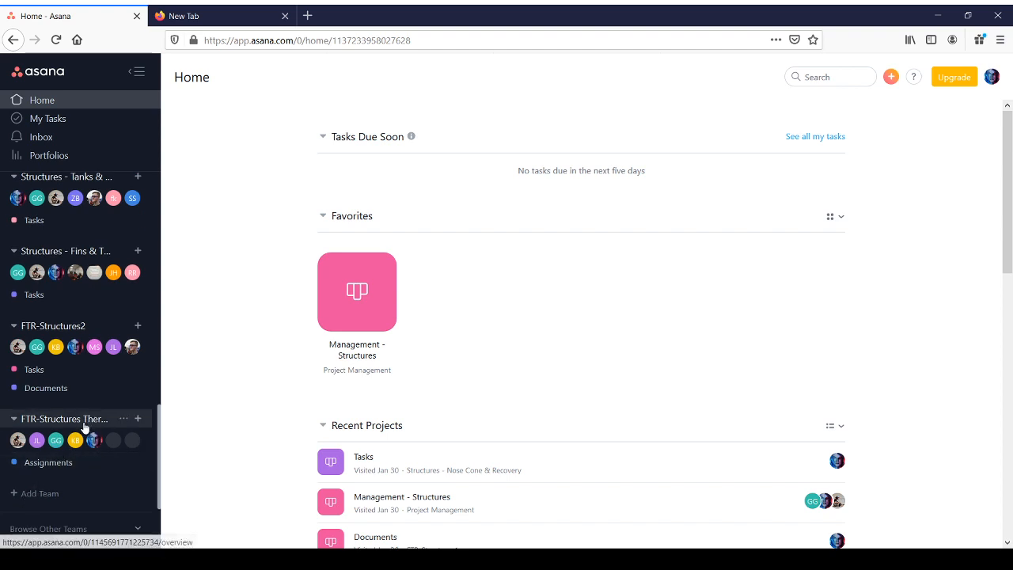
{"action": "scroll", "coordinate": [85, 439], "scroll_direction": "up", "scroll_amount": 4}
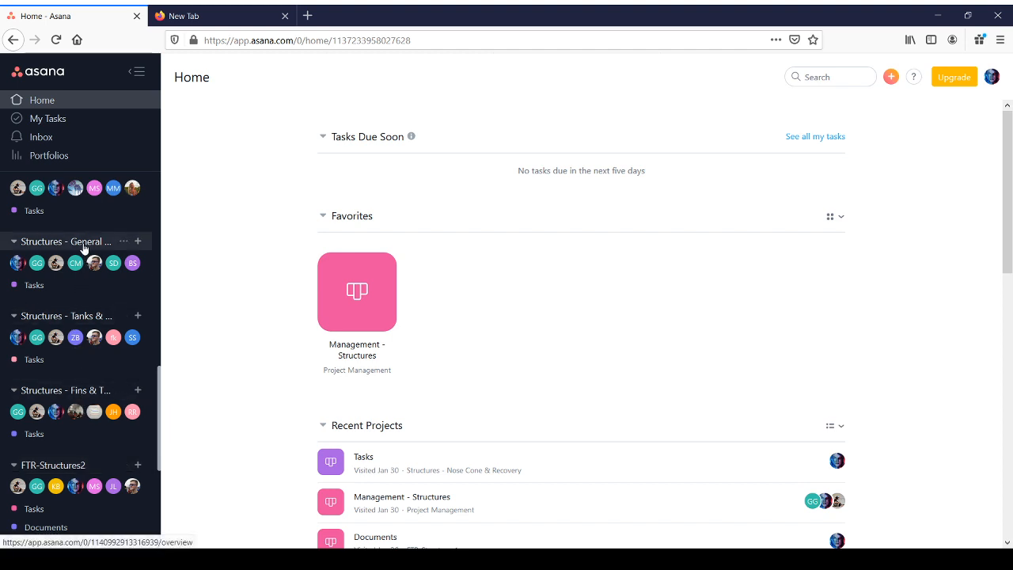
{"action": "scroll", "coordinate": [86, 254], "scroll_direction": "up", "scroll_amount": 3}
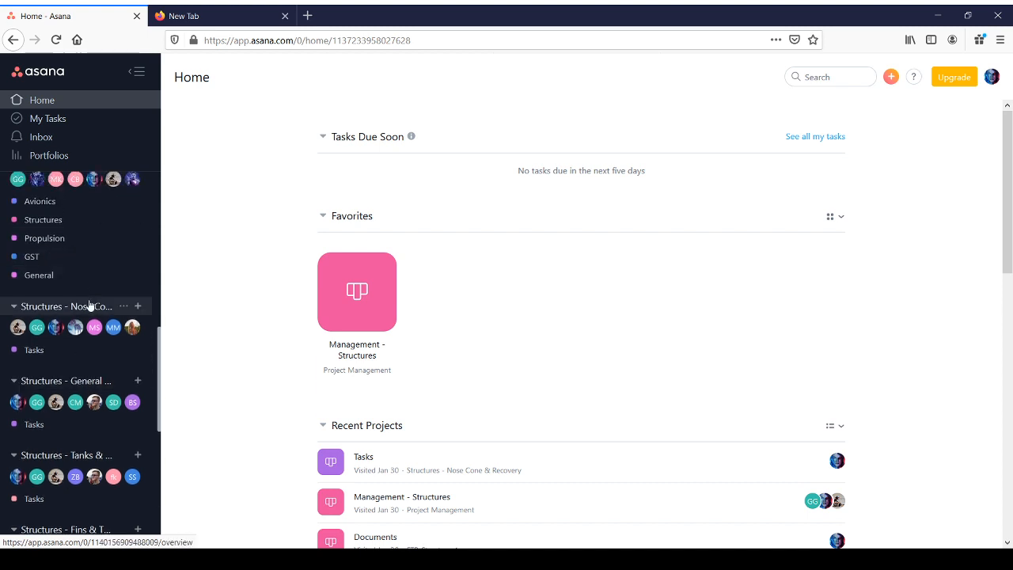
{"action": "scroll", "coordinate": [79, 307], "scroll_direction": "up", "scroll_amount": 4}
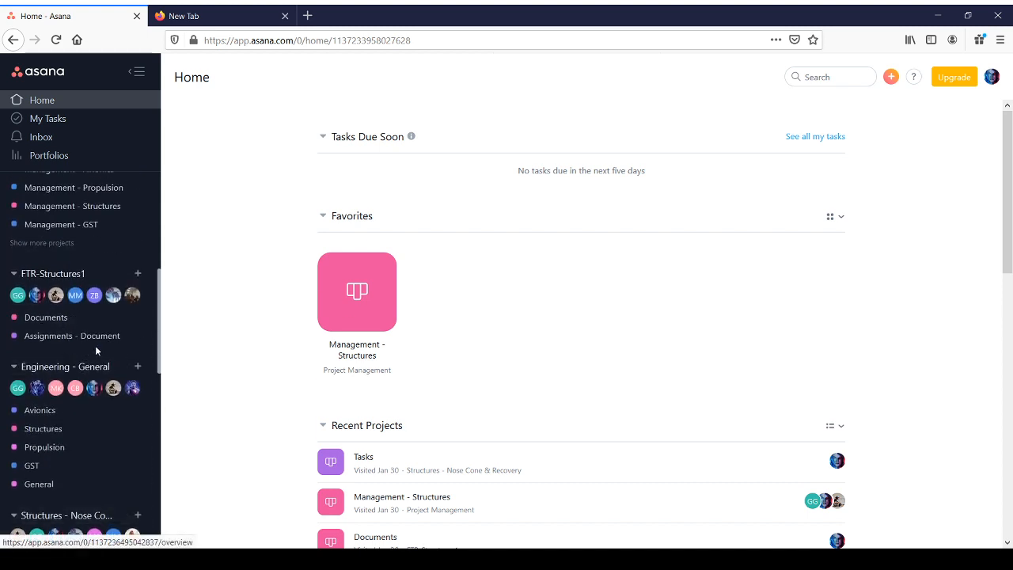
{"action": "left_click", "coordinate": [339, 342]}
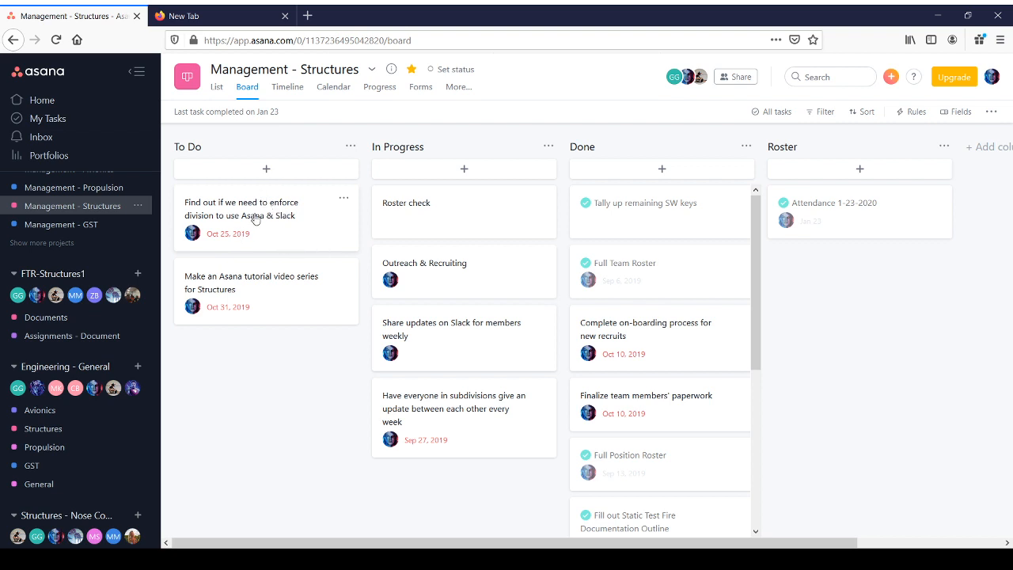
Step: Delete the task about enforcing Asana & Slack and move the tutorial video series task to In Progress
{"action": "left_click", "coordinate": [343, 199]}
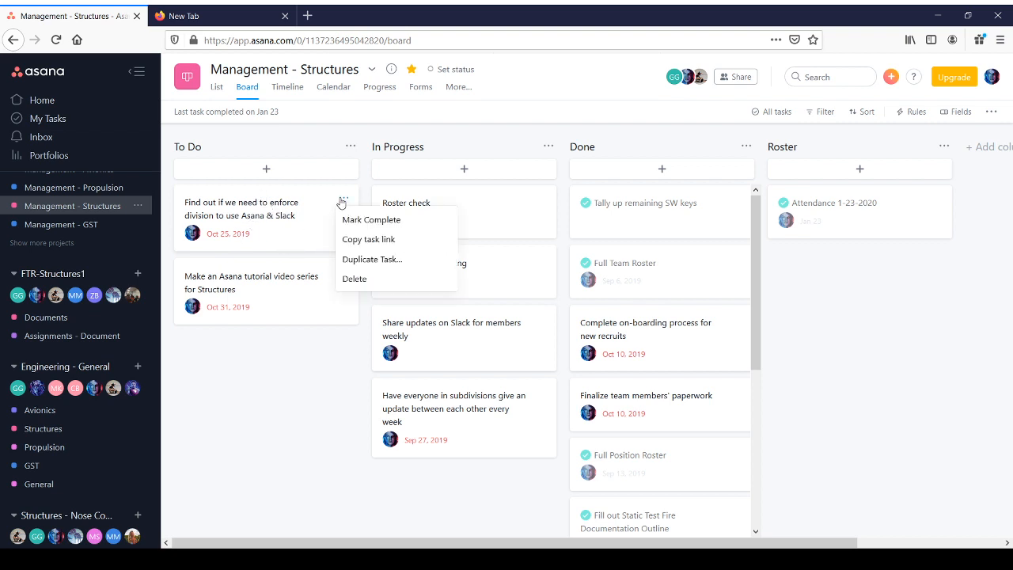
{"action": "left_click", "coordinate": [354, 279]}
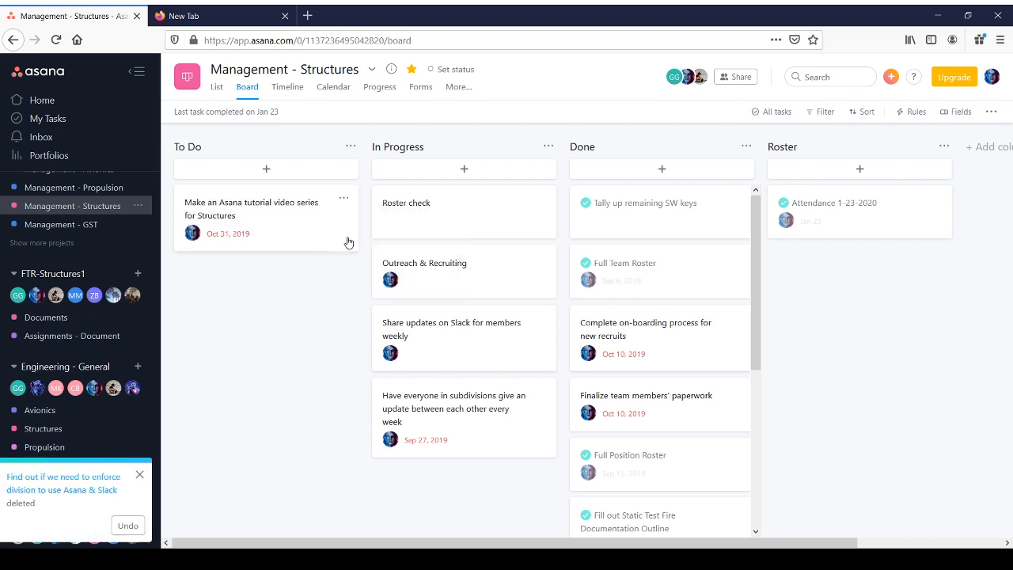
{"action": "left_click_drag", "start_coordinate": [293, 239], "coordinate": [442, 241]}
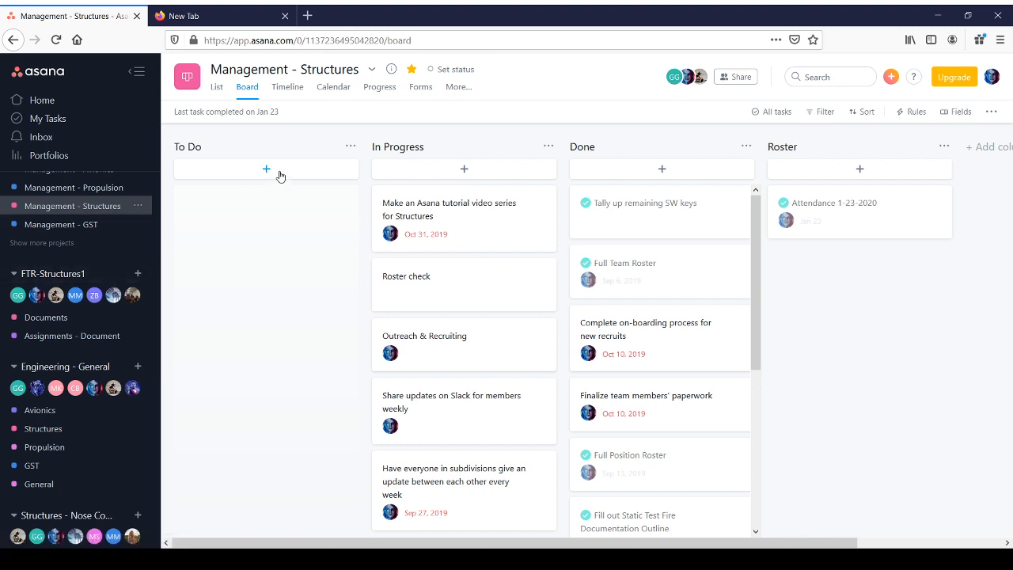
Step: Add a To Do task named "Create an Asana task"
{"action": "left_click", "coordinate": [237, 173]}
{"action": "type", "text": "Create an Asana task"}
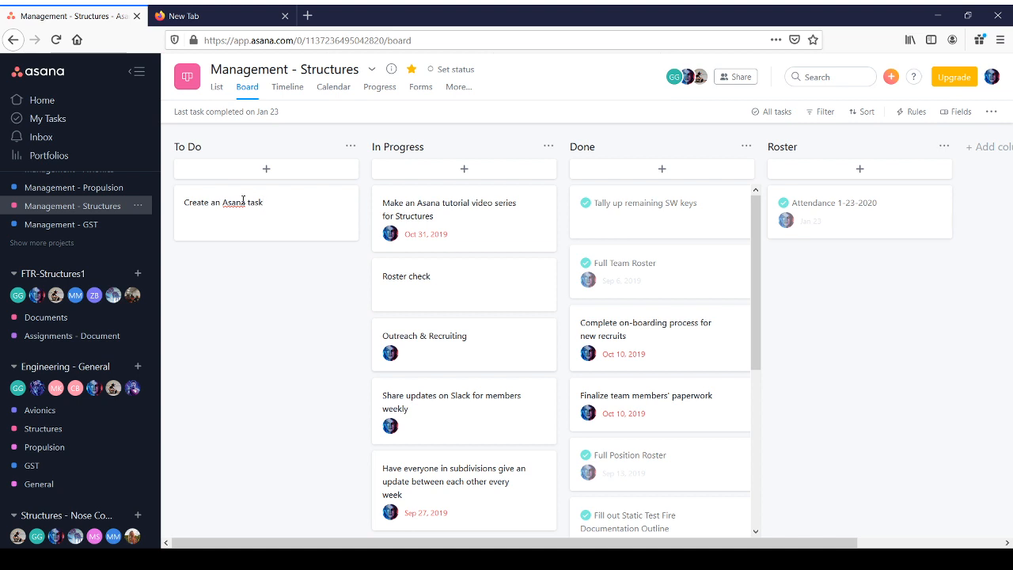
{"action": "key", "text": "Return"}
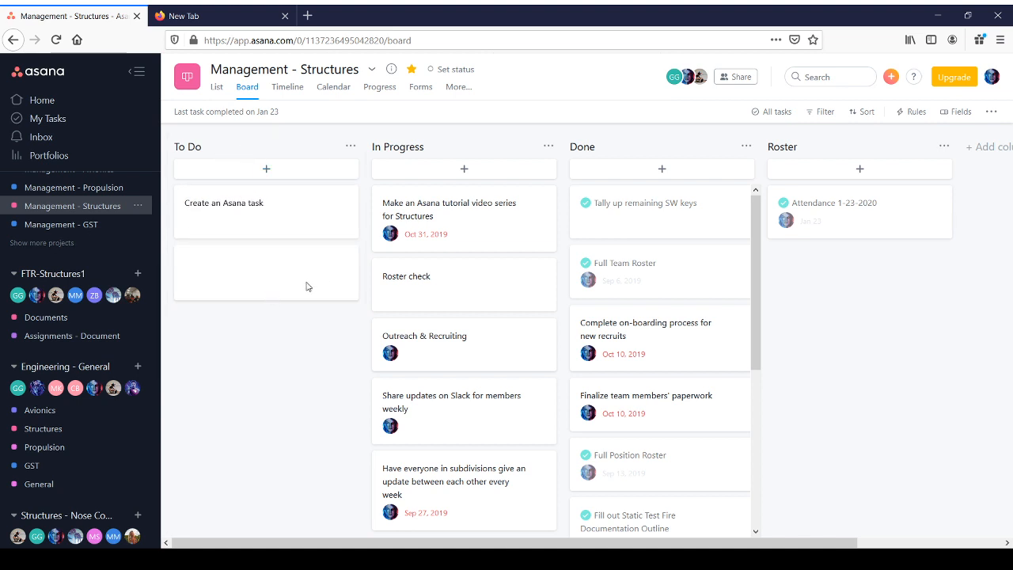
Step: Open the new task's details and assign it to yourself
{"action": "left_click", "coordinate": [312, 220]}
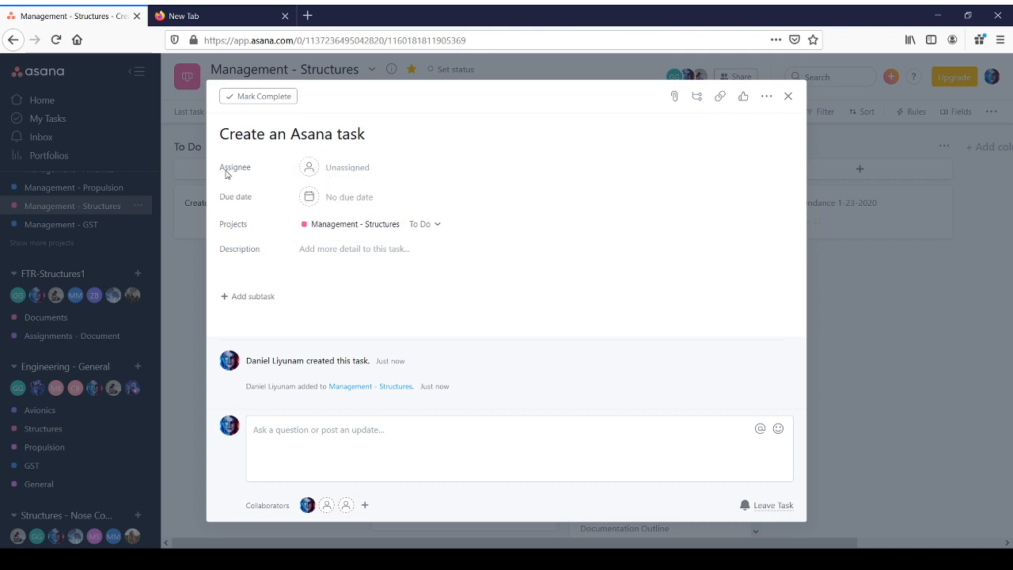
{"action": "left_click", "coordinate": [341, 172]}
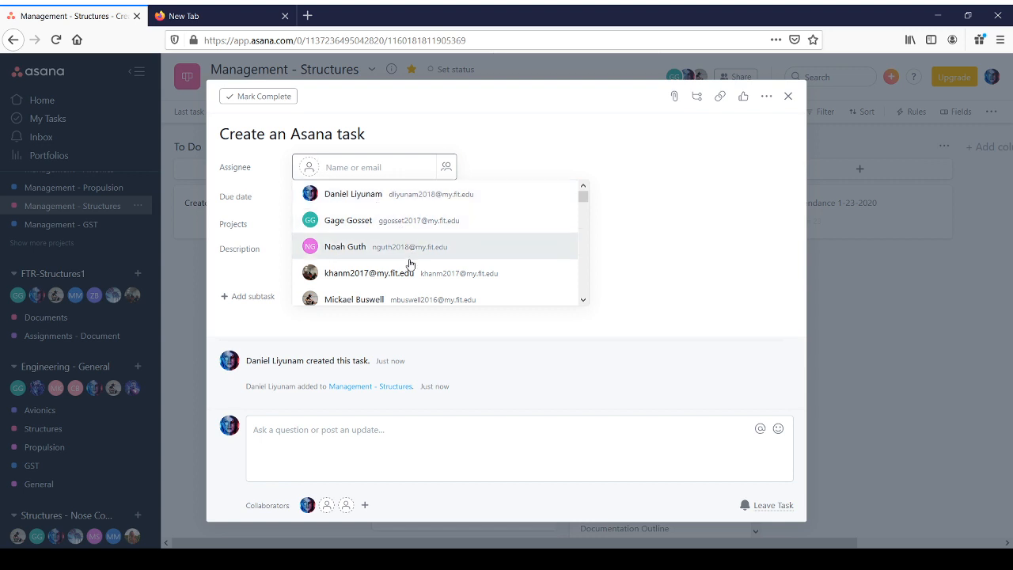
{"action": "scroll", "coordinate": [400, 266], "scroll_direction": "down", "scroll_amount": 1}
{"action": "scroll", "coordinate": [401, 266], "scroll_direction": "down", "scroll_amount": 2}
{"action": "scroll", "coordinate": [398, 254], "scroll_direction": "down", "scroll_amount": 5}
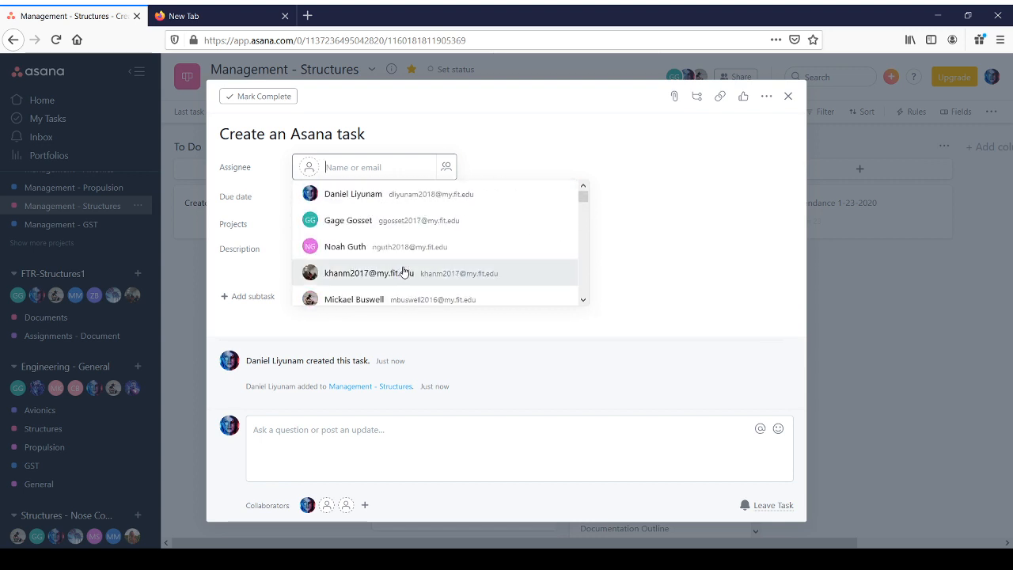
{"action": "left_click", "coordinate": [364, 205]}
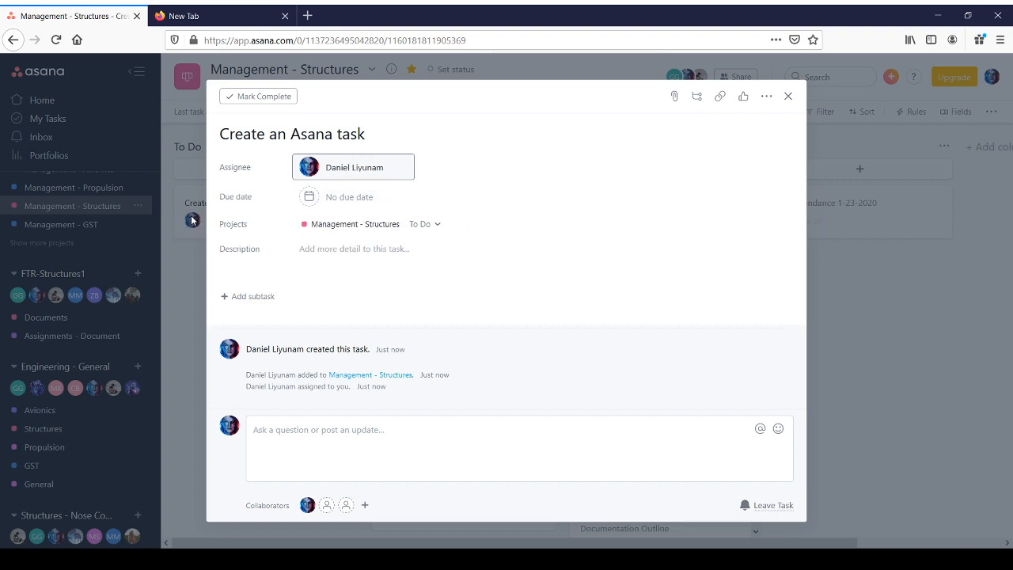
Step: Set the task's due date to Friday, February 7, and add the description "How to add tasks or remove tasks"
{"action": "left_click", "coordinate": [334, 202]}
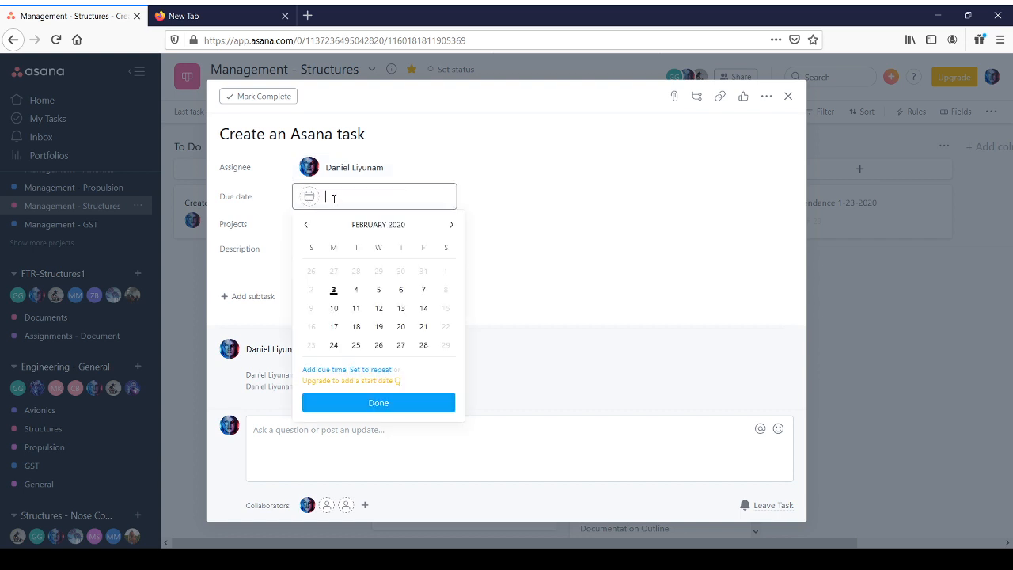
{"action": "left_click", "coordinate": [423, 290]}
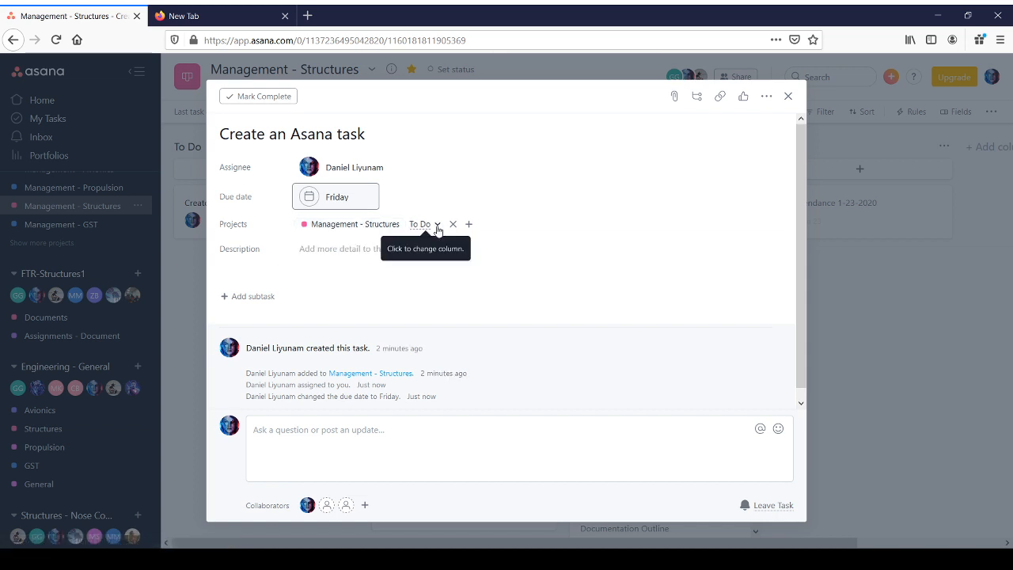
{"action": "left_click", "coordinate": [343, 259]}
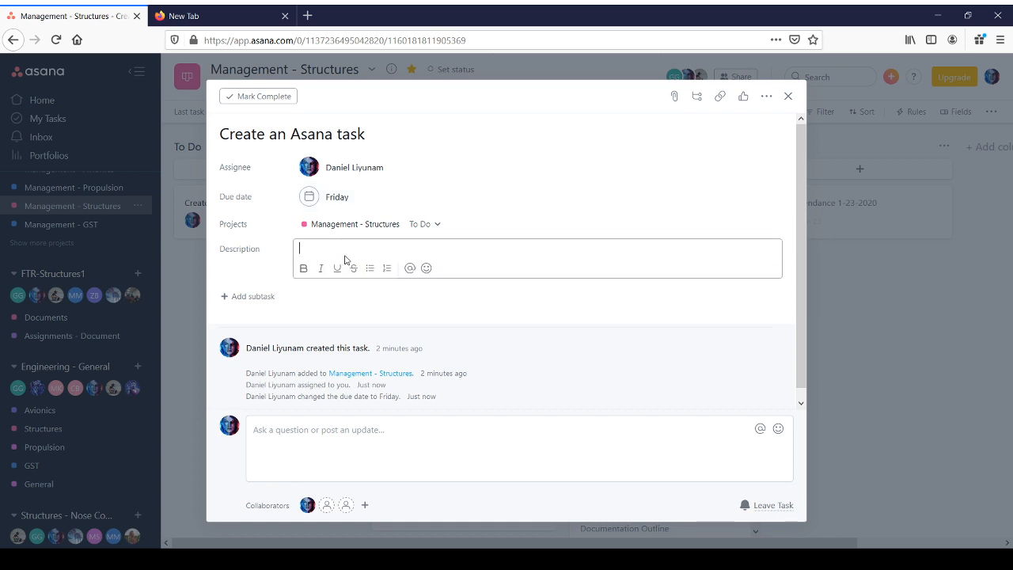
{"action": "type", "text": "How to add ta"}
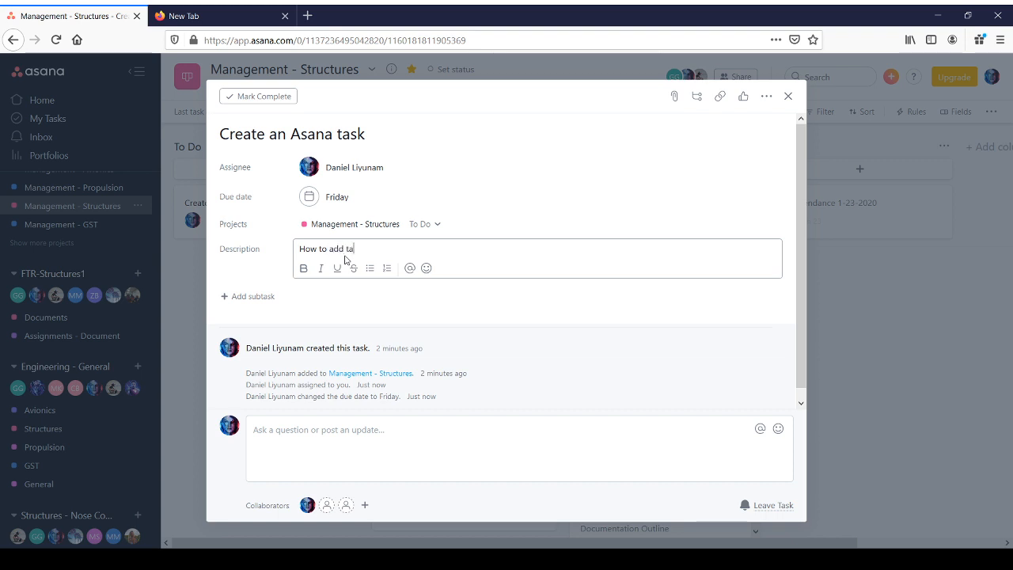
{"action": "type", "text": "sks or remove tasks"}
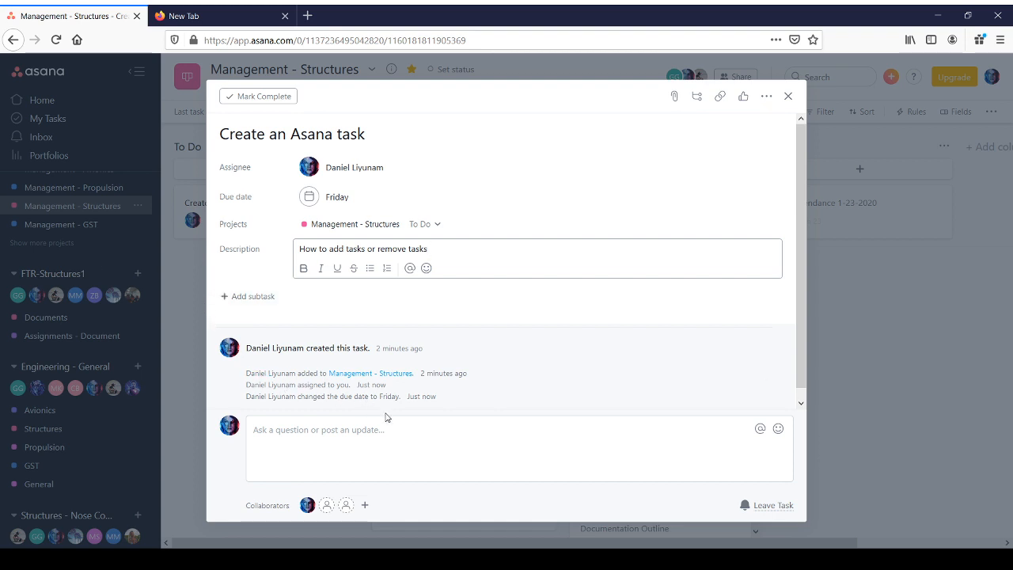
Step: Close the task details
{"action": "left_click", "coordinate": [395, 435]}
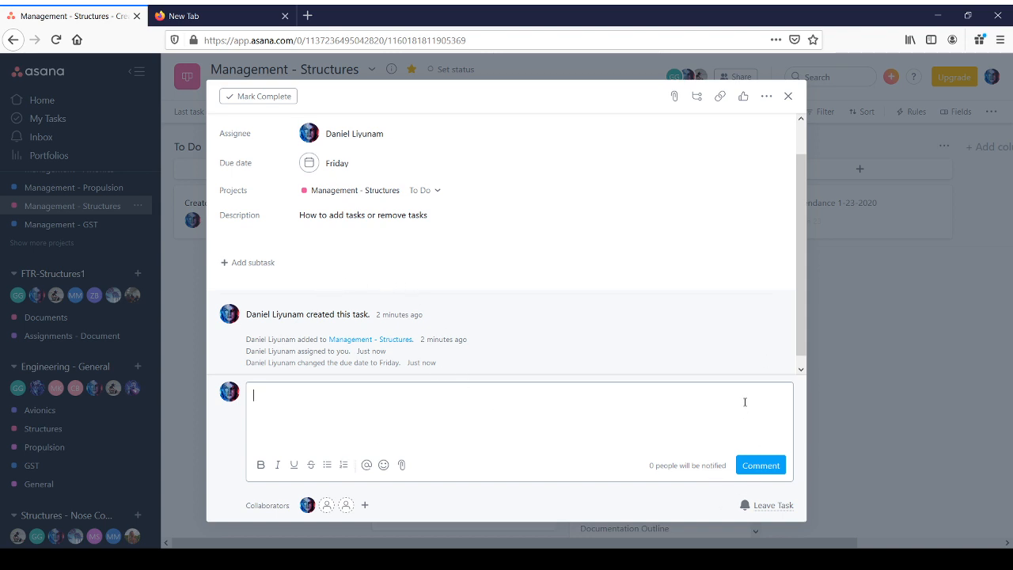
{"action": "scroll", "coordinate": [709, 222], "scroll_direction": "up", "scroll_amount": 1}
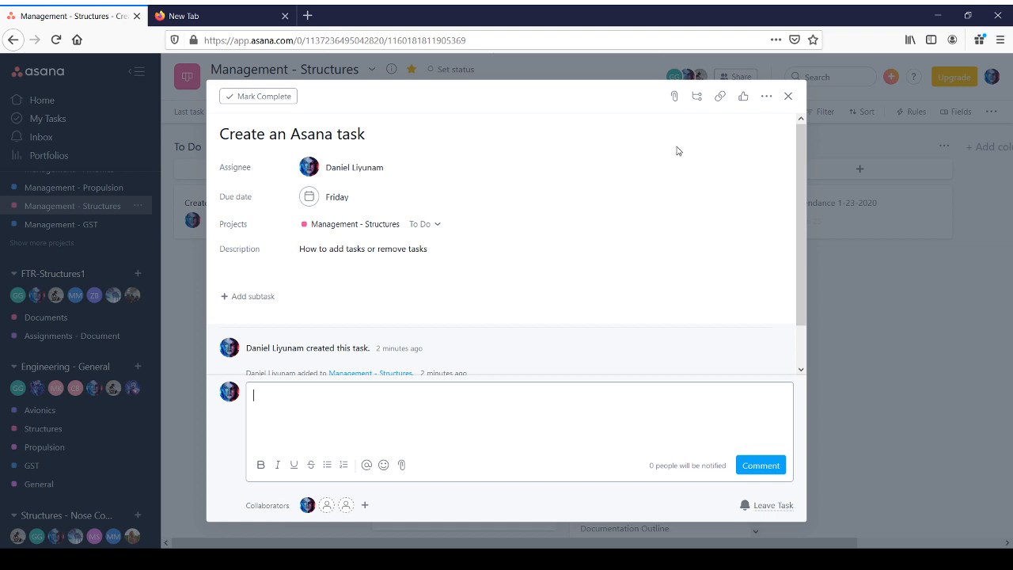
{"action": "left_click", "coordinate": [788, 97]}
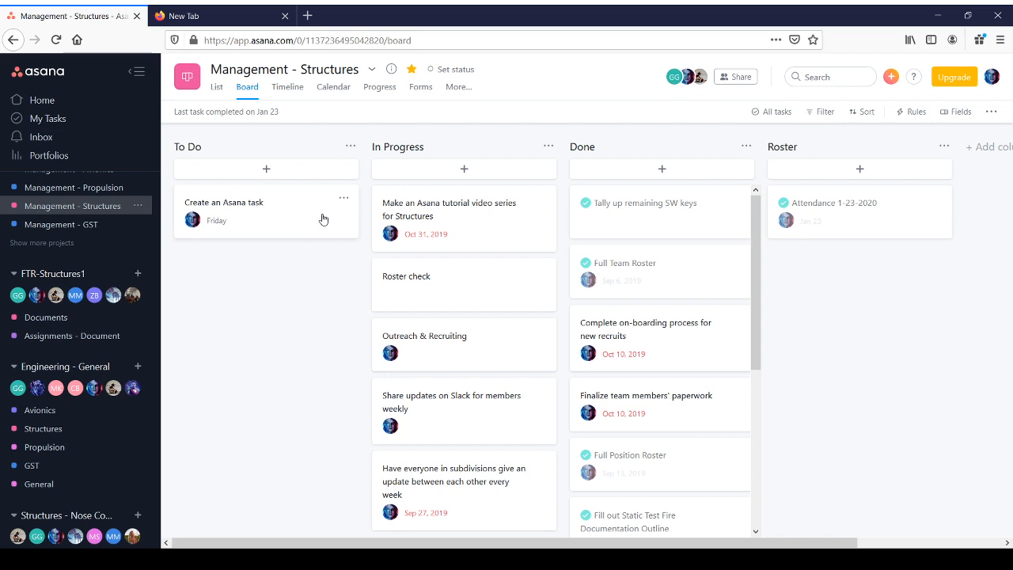
Step: Move the Create an Asana task to In Progress and then to Done
{"action": "left_click_drag", "start_coordinate": [286, 213], "coordinate": [480, 219]}
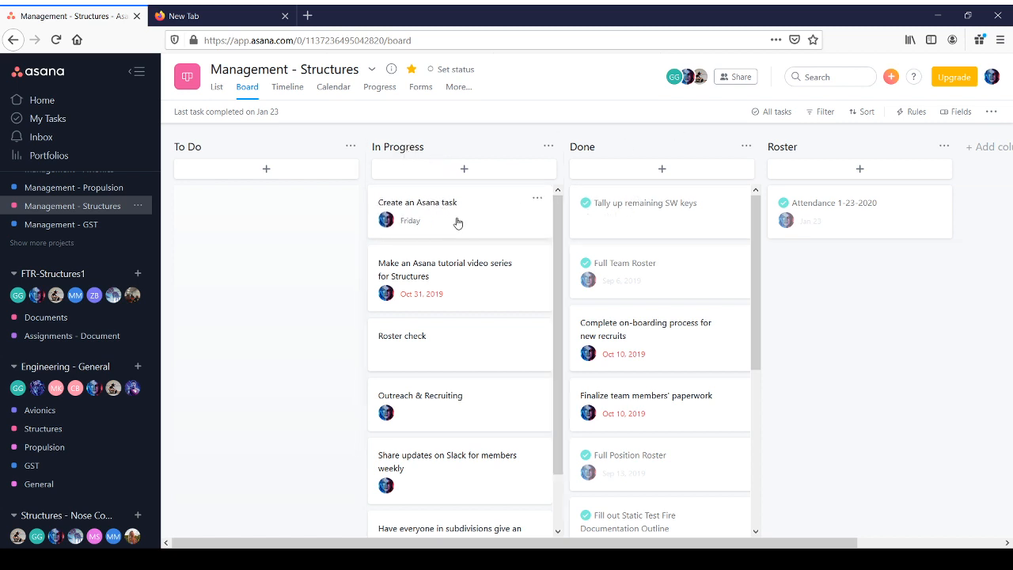
{"action": "left_click_drag", "start_coordinate": [457, 223], "coordinate": [665, 225]}
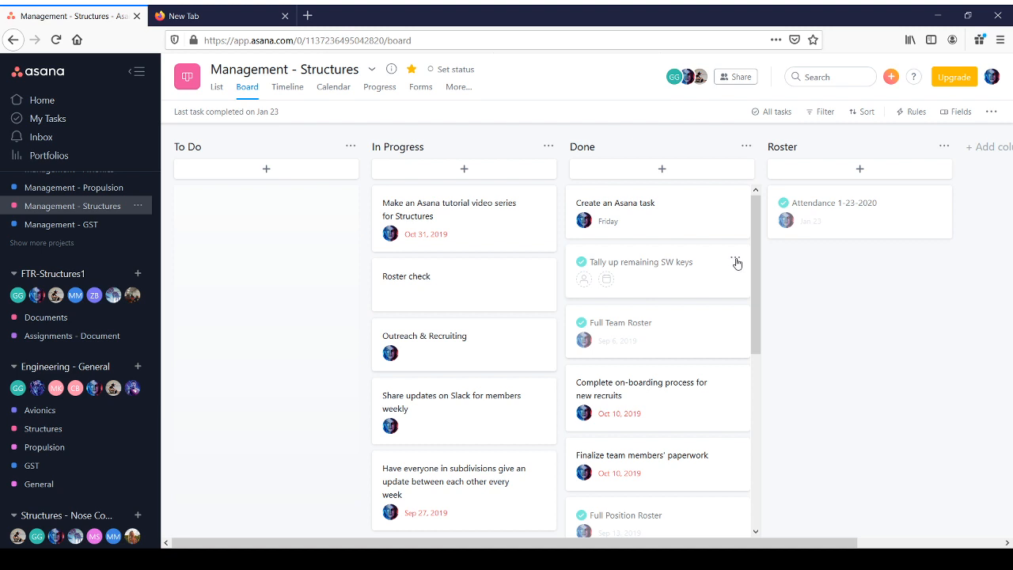
{"action": "left_click", "coordinate": [735, 262]}
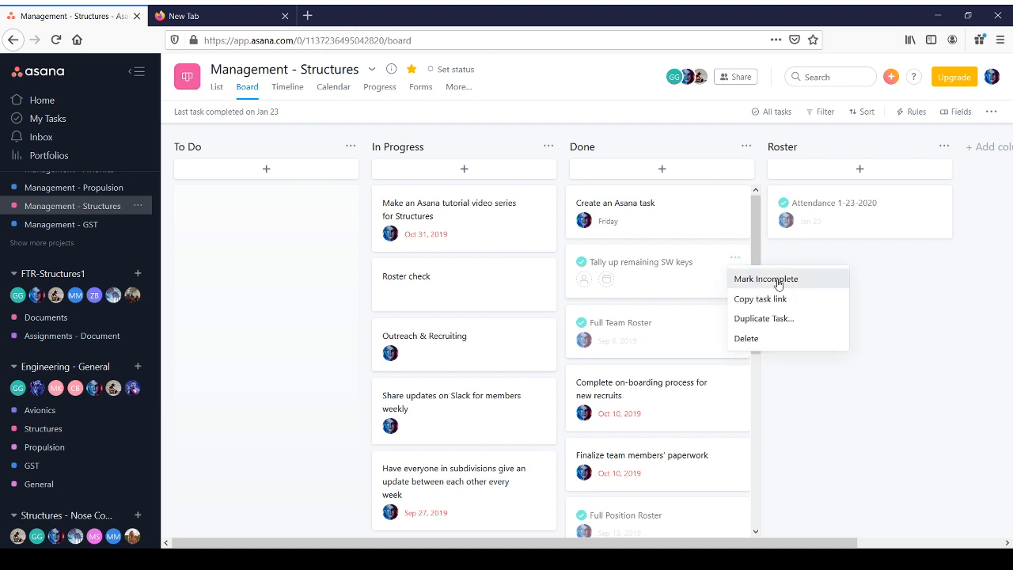
{"action": "left_click", "coordinate": [737, 204]}
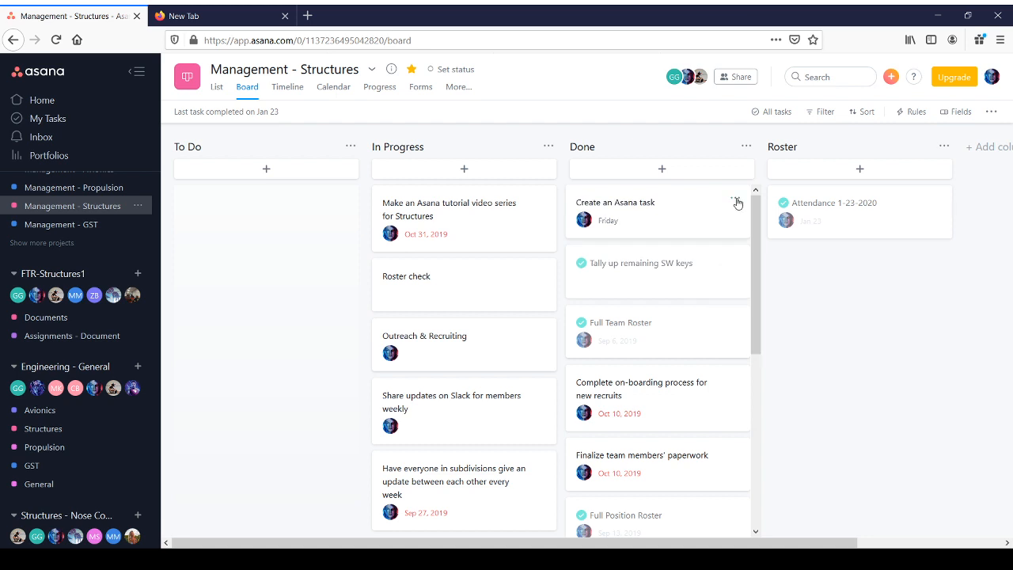
{"action": "left_click", "coordinate": [735, 199]}
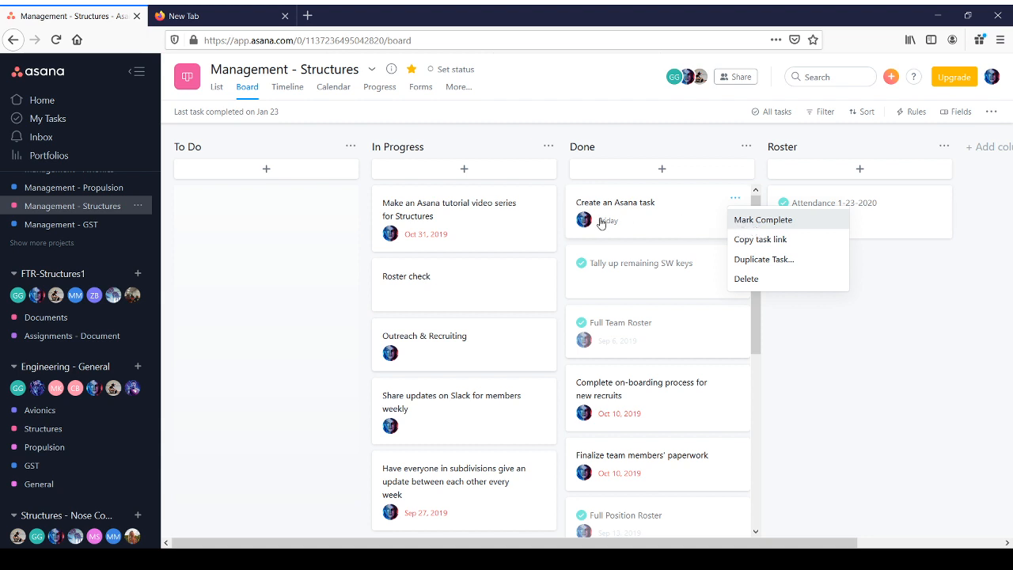
{"action": "left_click", "coordinate": [642, 146]}
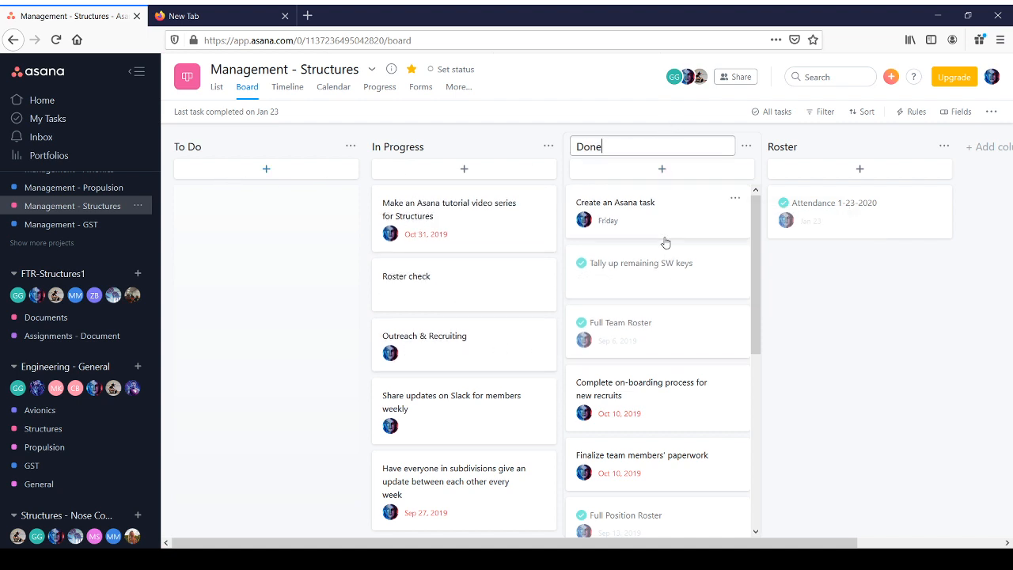
{"action": "left_click", "coordinate": [812, 301]}
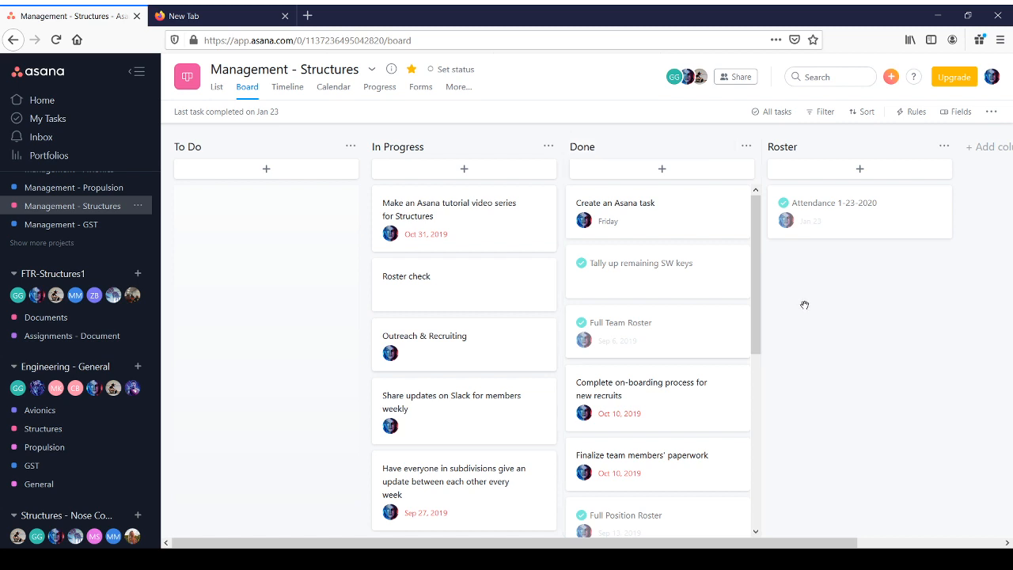